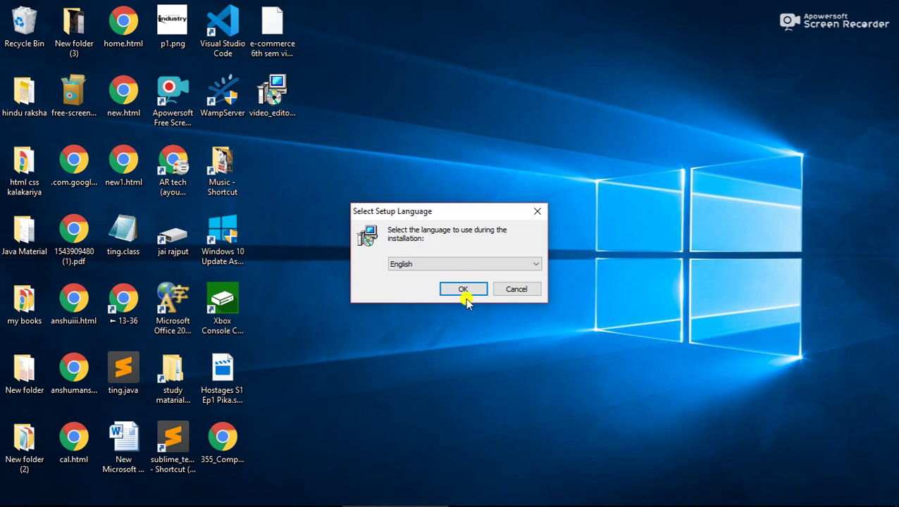
Step: Start the VSDC Free Video Editor setup in English, accept the license agreement and continue past the information page
{"action": "left_click", "coordinate": [465, 297]}
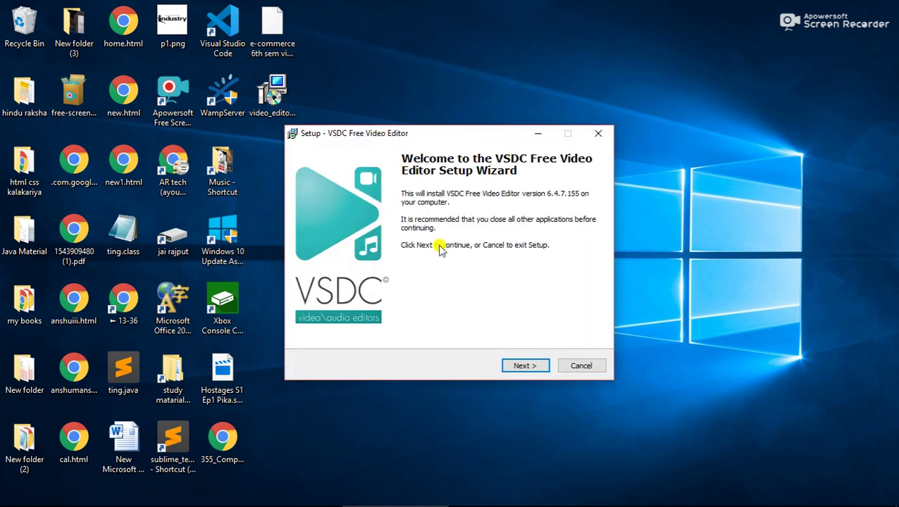
{"action": "left_click", "coordinate": [518, 368]}
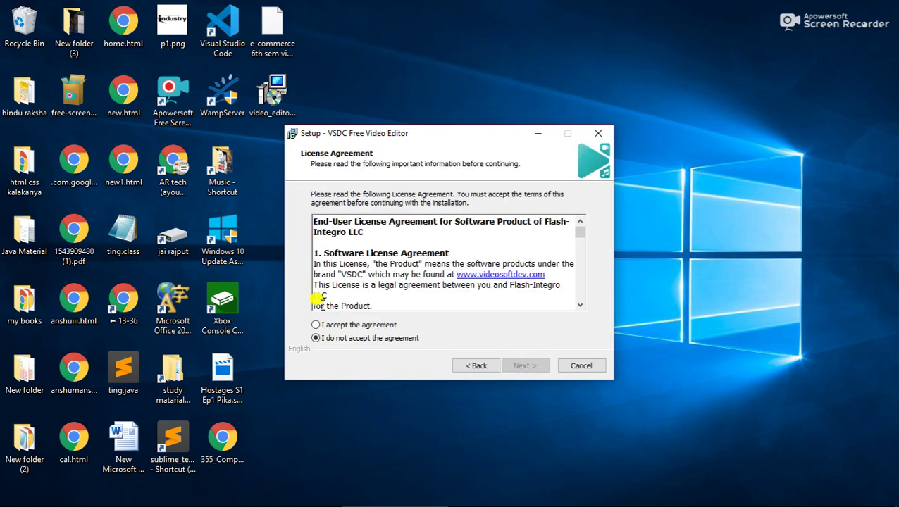
{"action": "left_click_drag", "start_coordinate": [578, 229], "coordinate": [580, 299]}
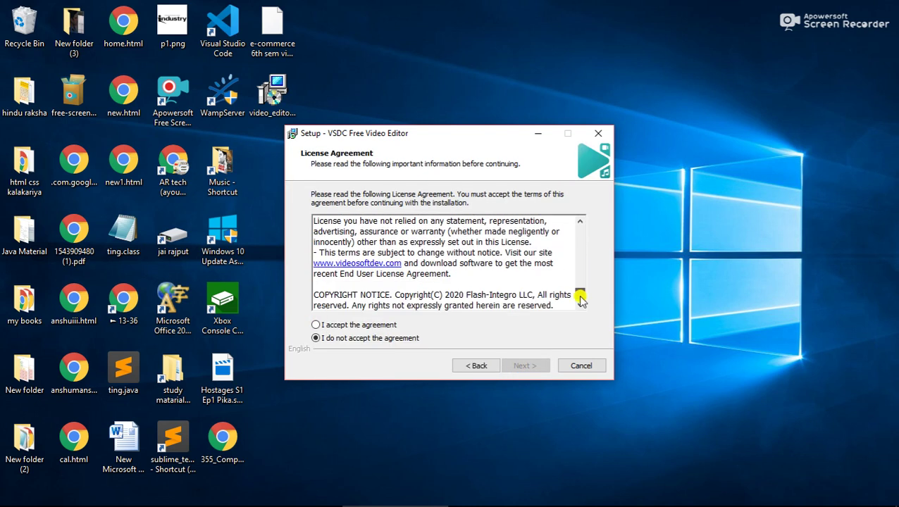
{"action": "left_click", "coordinate": [317, 325]}
{"action": "left_click", "coordinate": [535, 367]}
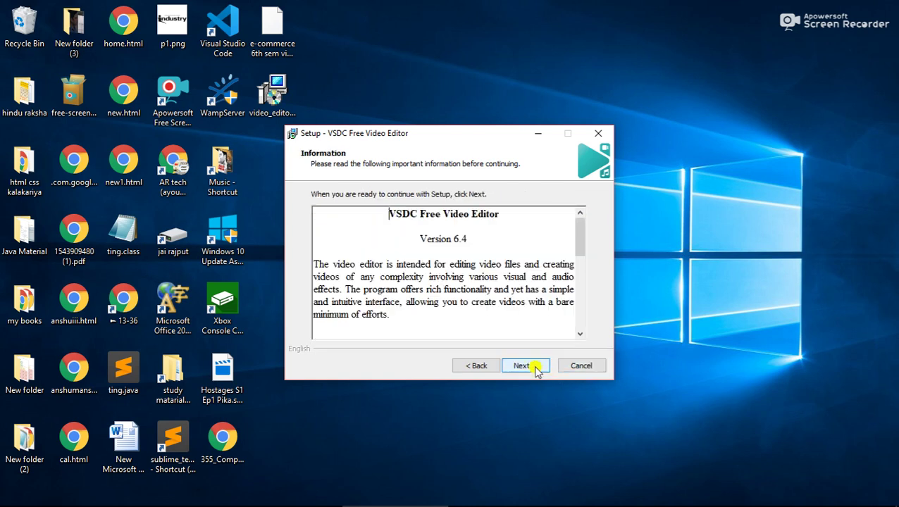
{"action": "left_click", "coordinate": [536, 368]}
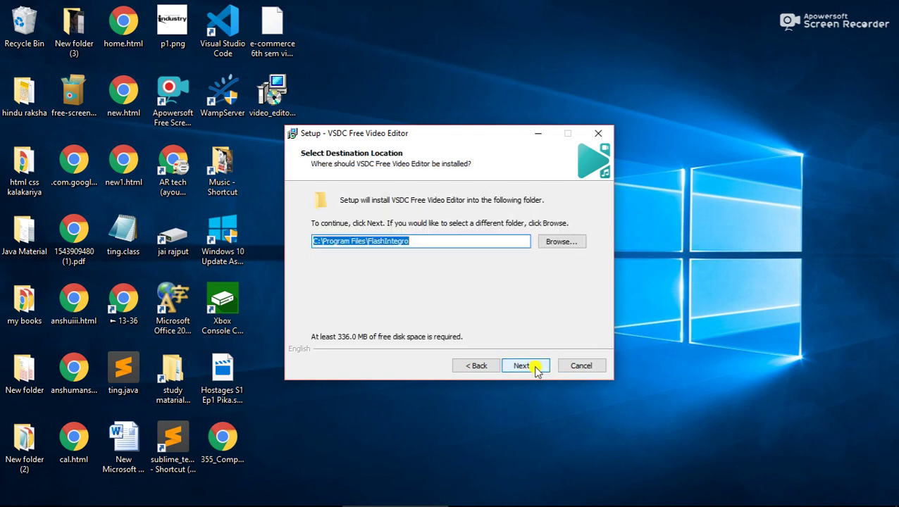
Step: Set the installation destination to E:\FlashIntegro by choosing the E: drive, and confirm the location
{"action": "left_click", "coordinate": [561, 242]}
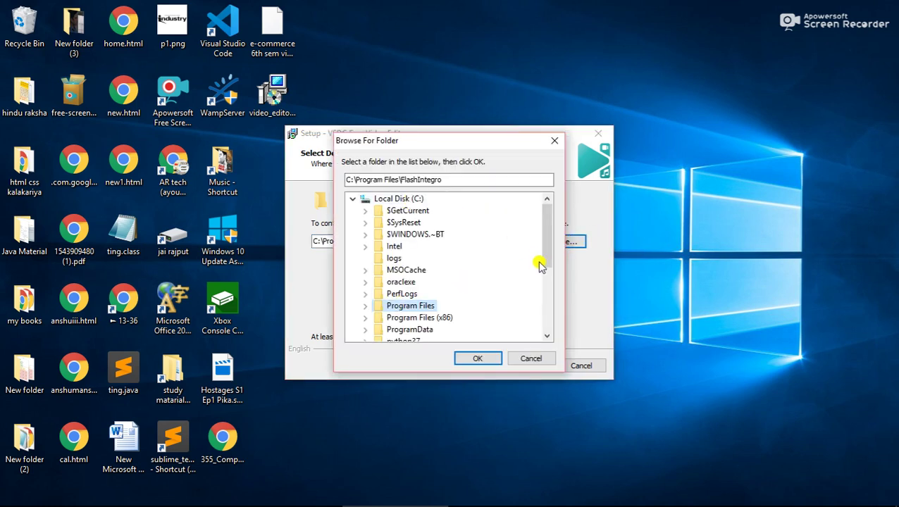
{"action": "left_click_drag", "start_coordinate": [550, 258], "coordinate": [550, 333]}
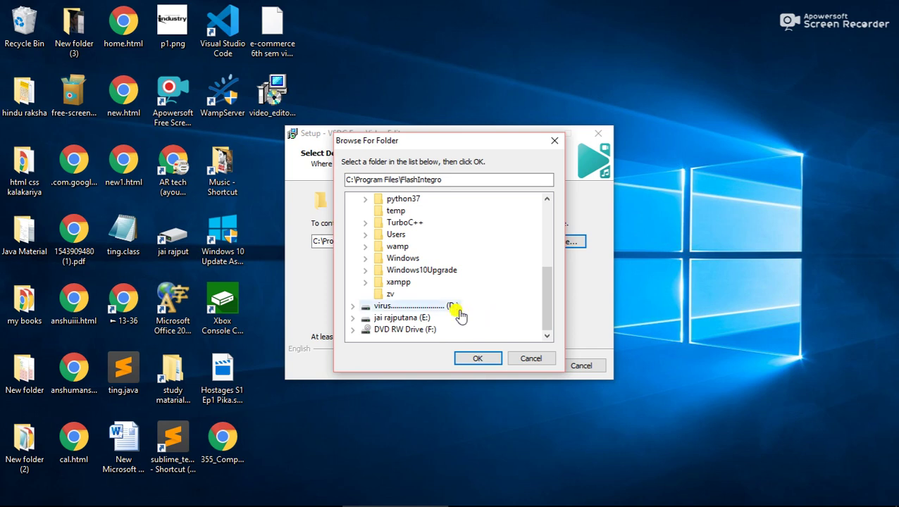
{"action": "left_click", "coordinate": [427, 320]}
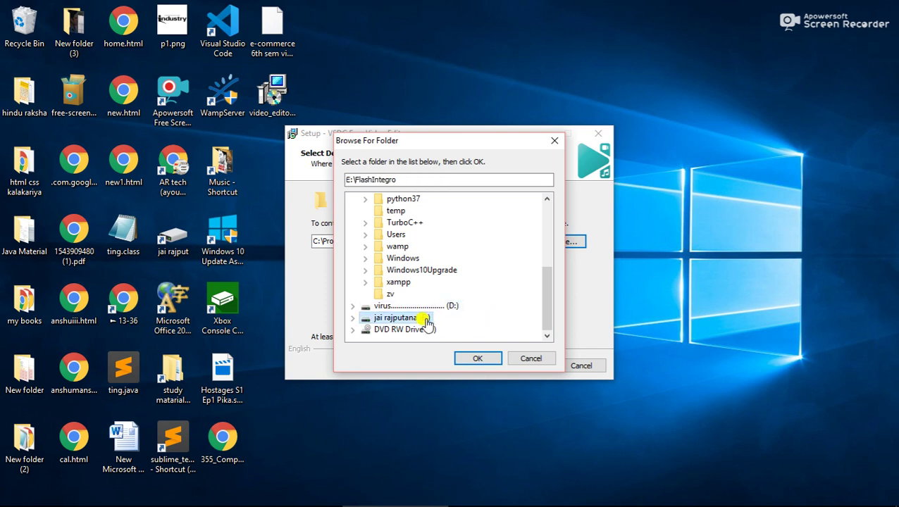
{"action": "left_click", "coordinate": [473, 358]}
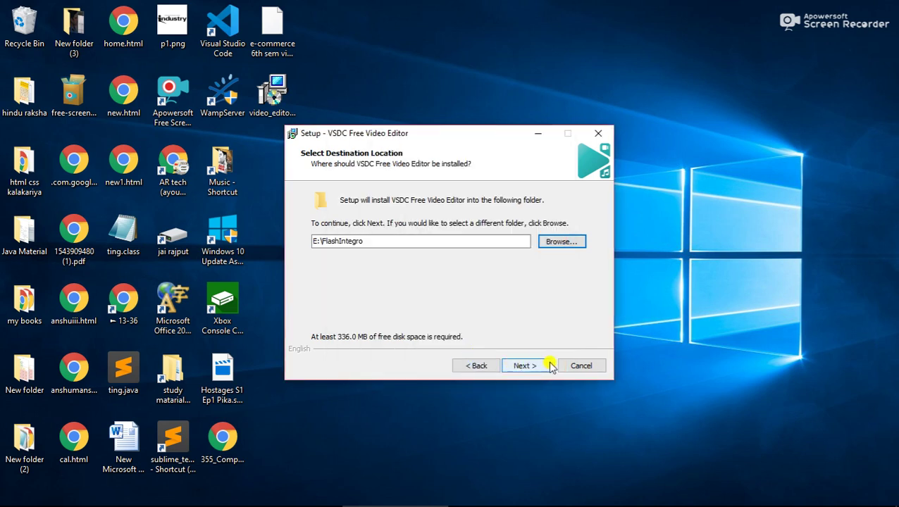
{"action": "left_click", "coordinate": [519, 366]}
Step: Keep the default Start Menu folder and all additional shortcut and file association tasks, and start the installation
{"action": "left_click", "coordinate": [521, 366]}
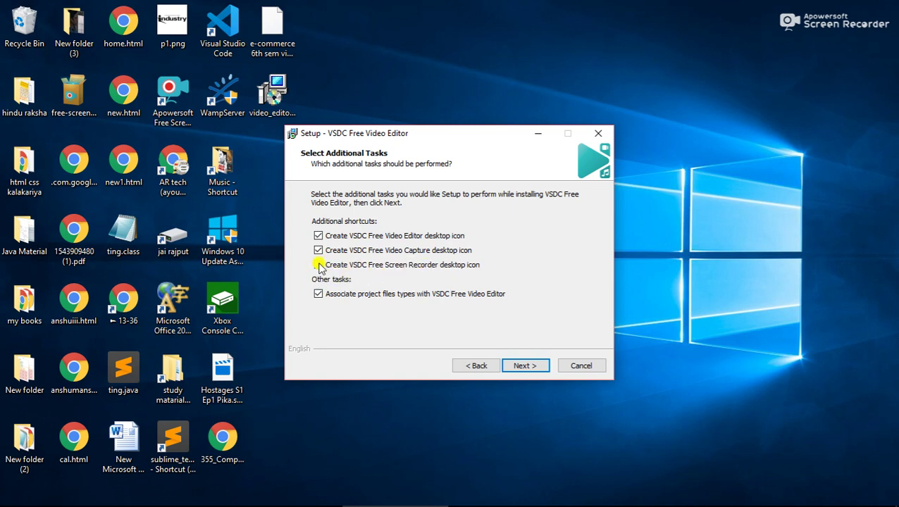
{"action": "left_click", "coordinate": [525, 372]}
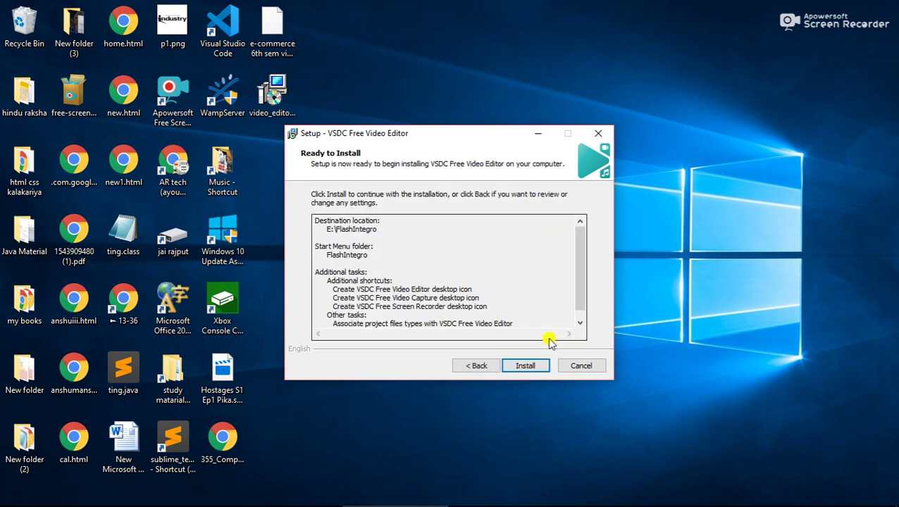
{"action": "left_click_drag", "start_coordinate": [576, 270], "coordinate": [576, 291]}
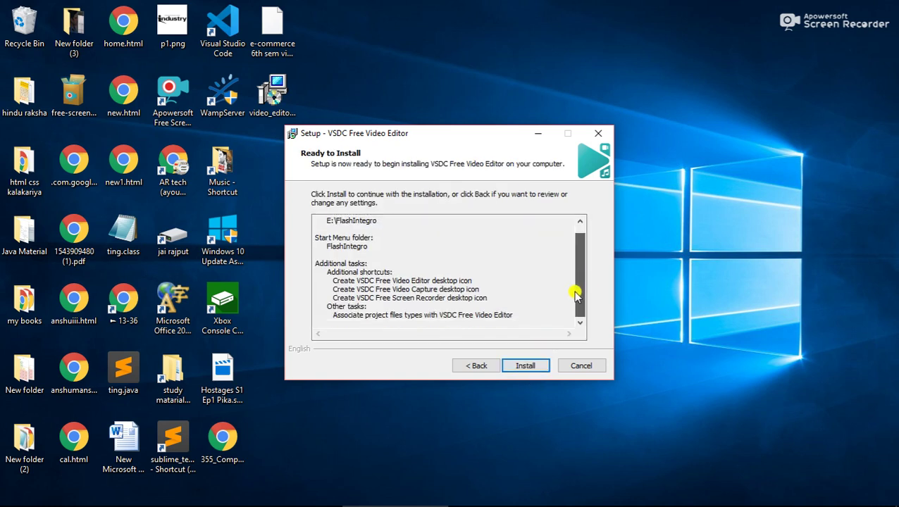
{"action": "left_click", "coordinate": [534, 362]}
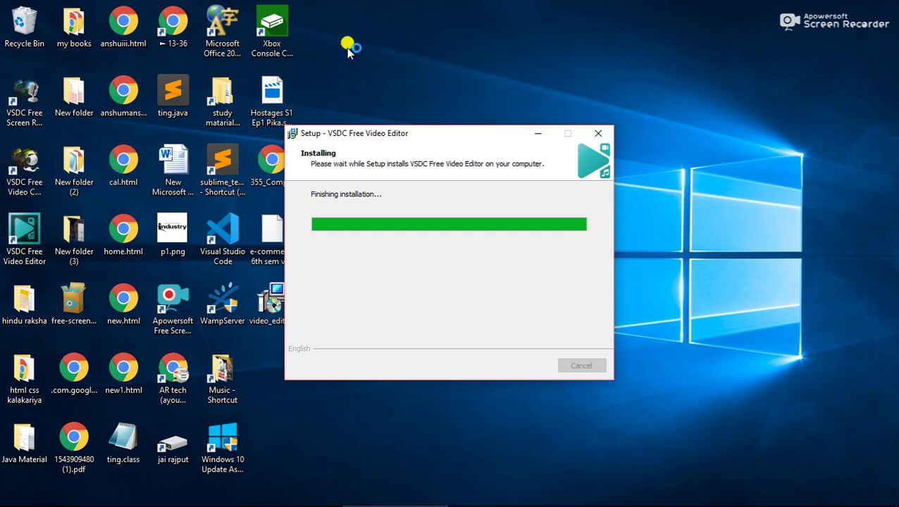
Step: Close the browser window opened by the installer and finish the setup with the option to launch VSDC Free Video Editor
{"action": "left_click", "coordinate": [6, 183]}
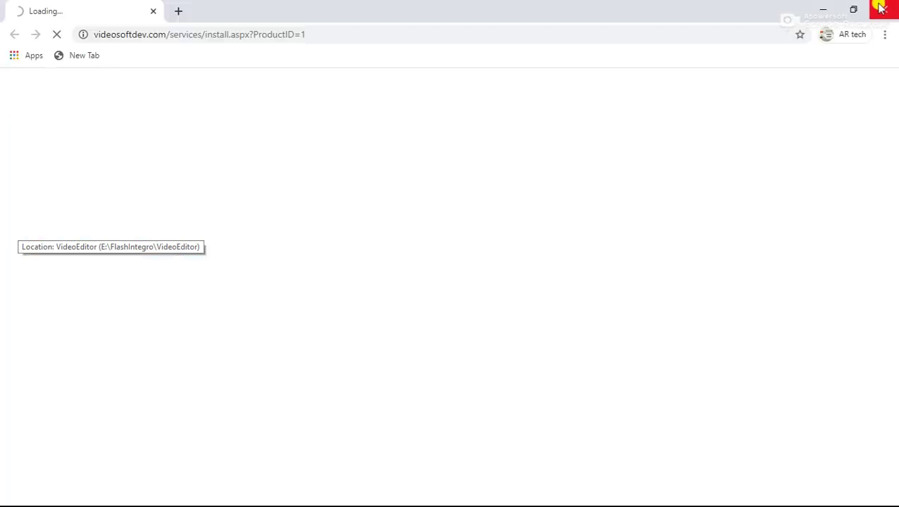
{"action": "left_click", "coordinate": [883, 9]}
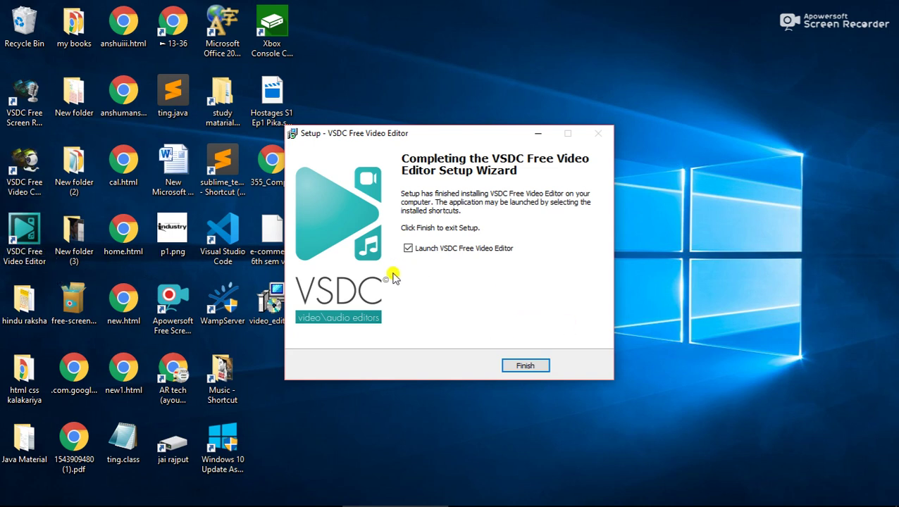
{"action": "left_click", "coordinate": [525, 366]}
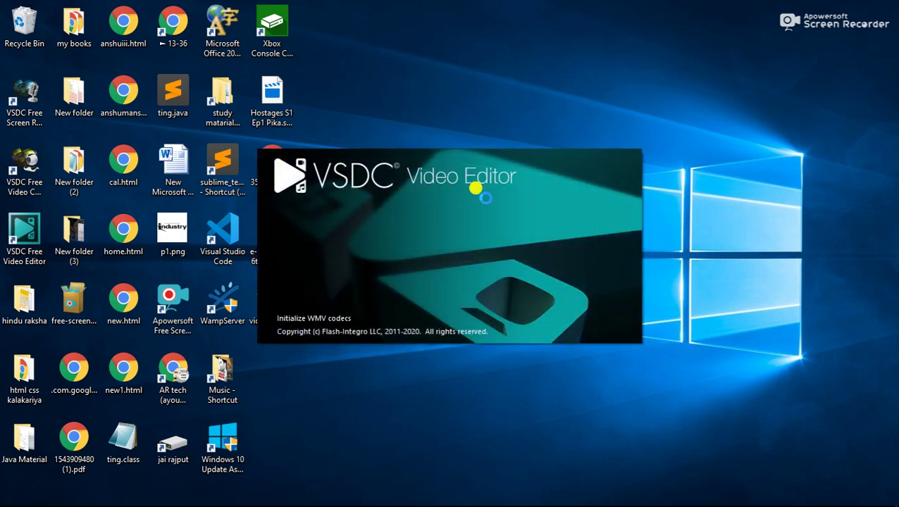
{"action": "right_click", "coordinate": [450, 7]}
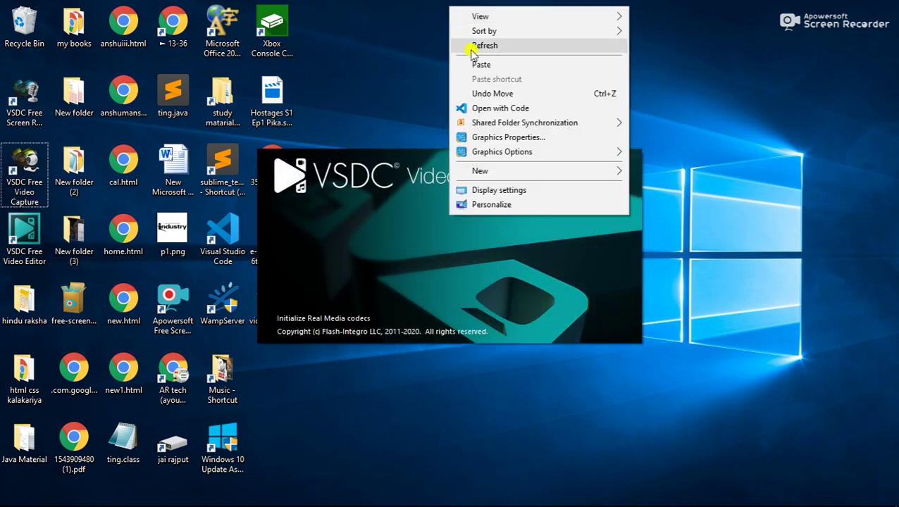
{"action": "left_click", "coordinate": [471, 46]}
{"action": "right_click", "coordinate": [471, 49]}
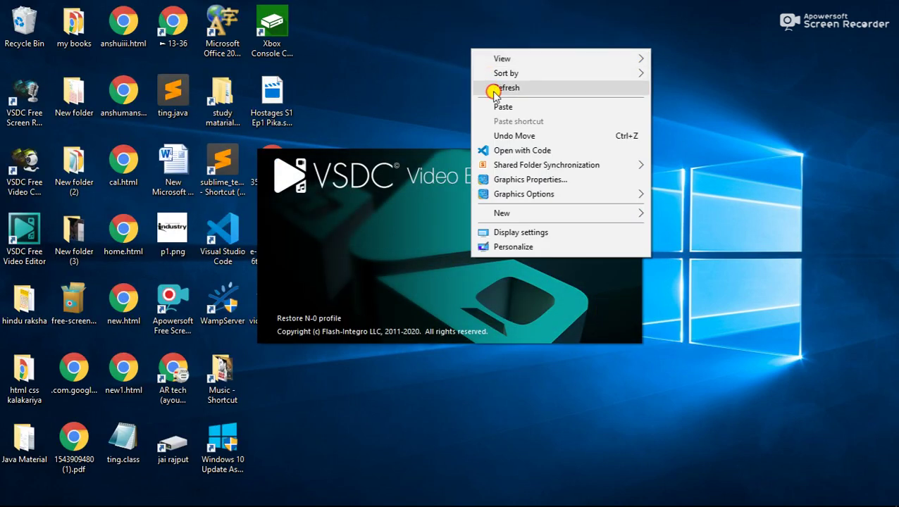
{"action": "left_click", "coordinate": [495, 89]}
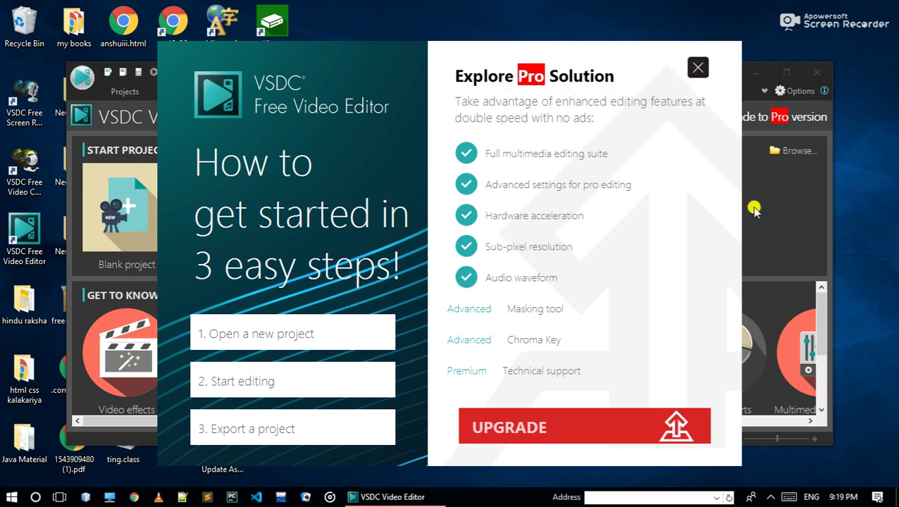
Step: Dismiss the Pro version promotion and maximize the video editor window
{"action": "left_click", "coordinate": [698, 74]}
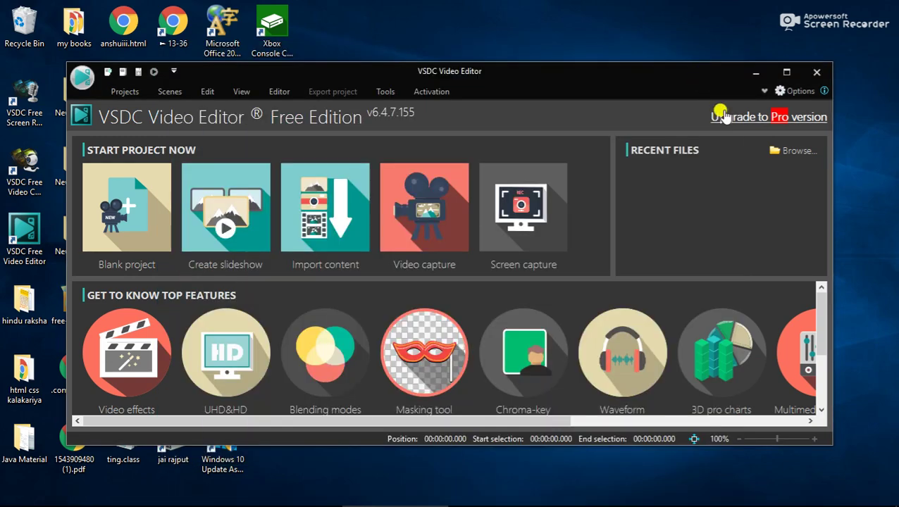
{"action": "left_click", "coordinate": [783, 74]}
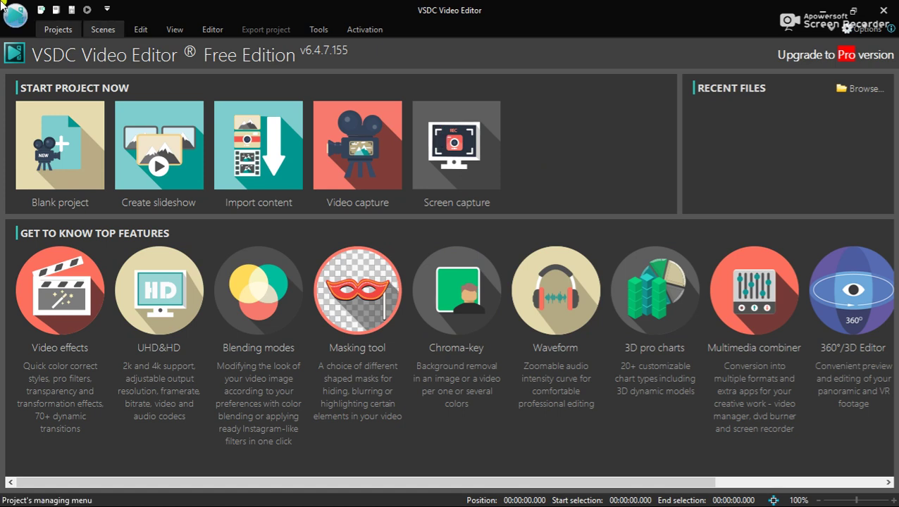
Step: Examine the project, scene, edit, view, editor and tools commands that the video editor offers
{"action": "left_click", "coordinate": [71, 31]}
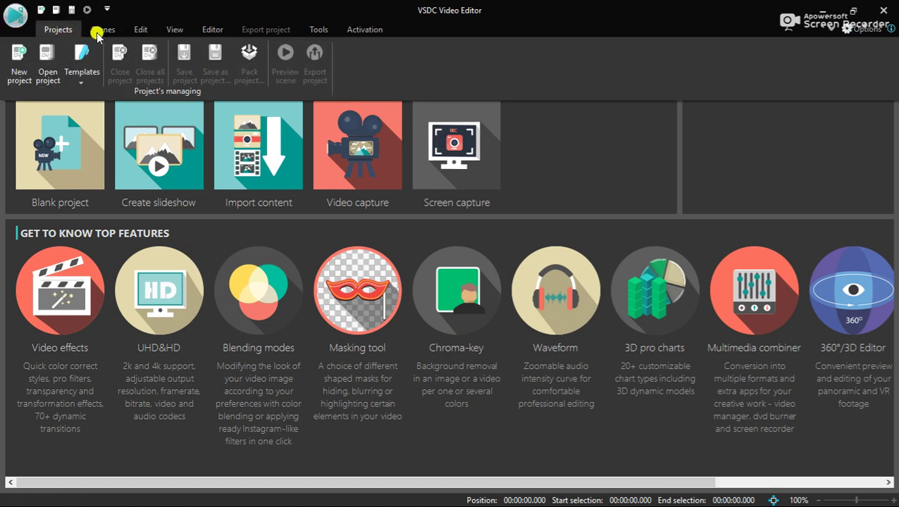
{"action": "left_click", "coordinate": [100, 31]}
{"action": "left_click", "coordinate": [137, 29]}
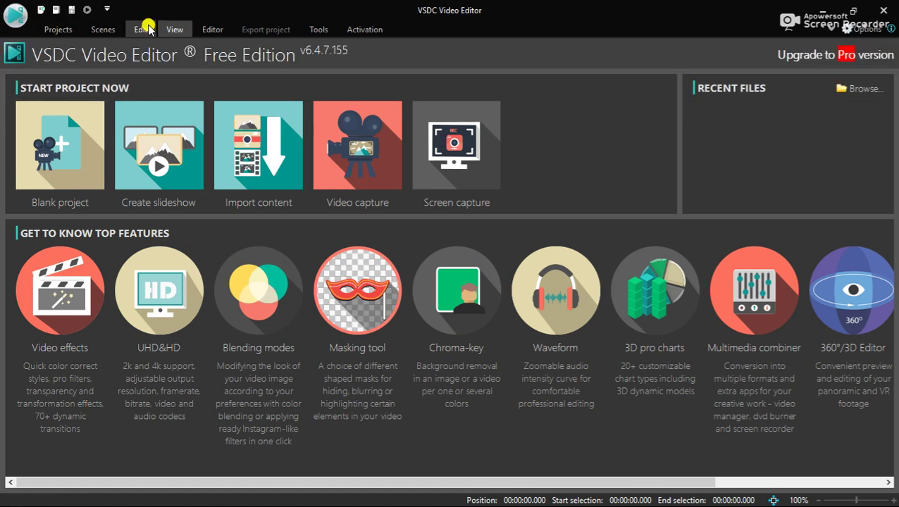
{"action": "left_click", "coordinate": [175, 29]}
{"action": "left_click", "coordinate": [213, 30]}
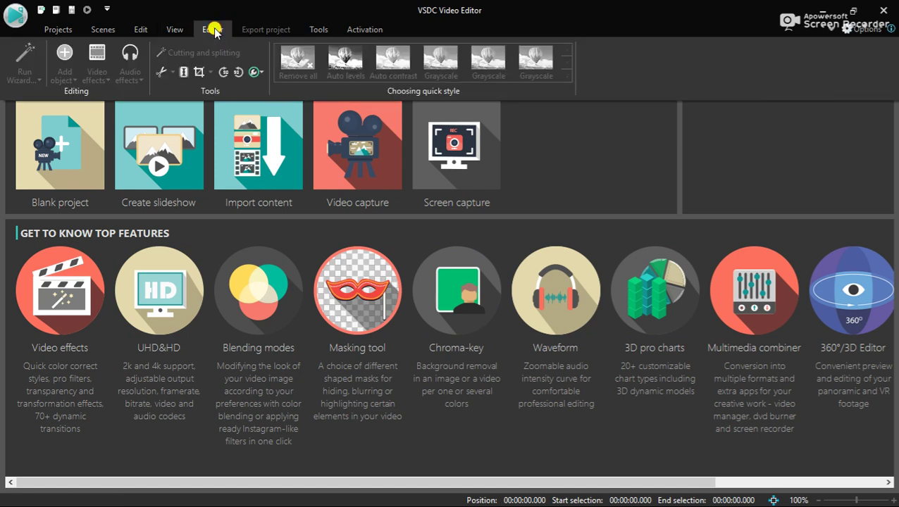
{"action": "left_click", "coordinate": [246, 30]}
{"action": "left_click", "coordinate": [319, 30]}
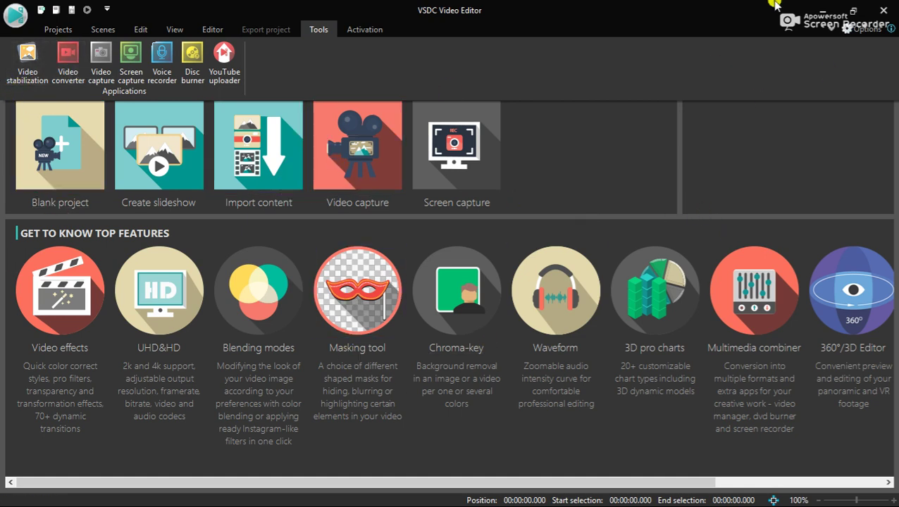
Step: Close the video editor and refresh the desktop
{"action": "left_click", "coordinate": [884, 9]}
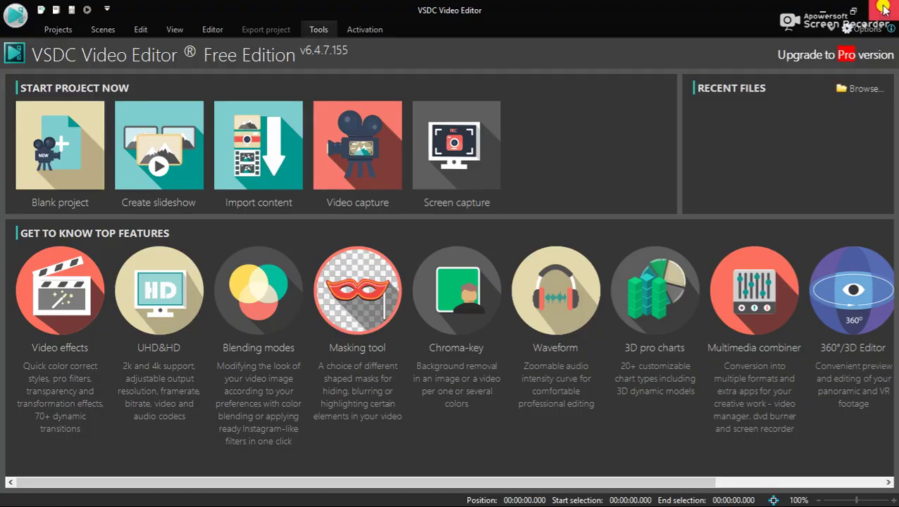
{"action": "left_click", "coordinate": [884, 9]}
{"action": "right_click", "coordinate": [639, 44]}
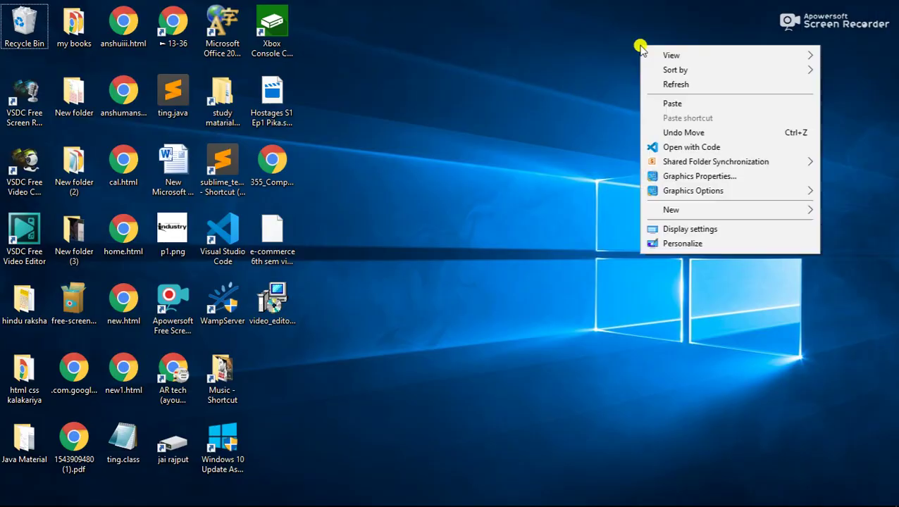
{"action": "left_click", "coordinate": [669, 84]}
Step: Switch to File Explorer and open the VideoEditor folder inside FlashIntegro on the E: drive
{"action": "mouse_move", "coordinate": [70, 501]}
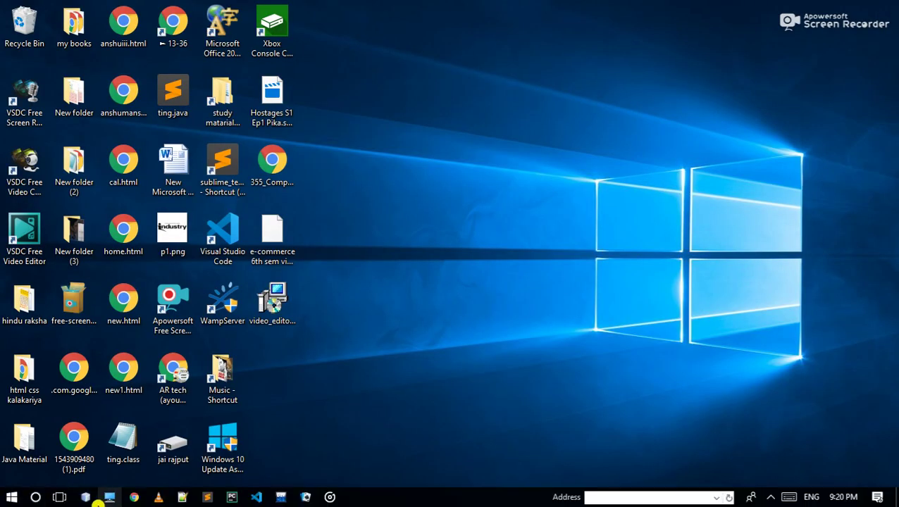
{"action": "left_click", "coordinate": [106, 499]}
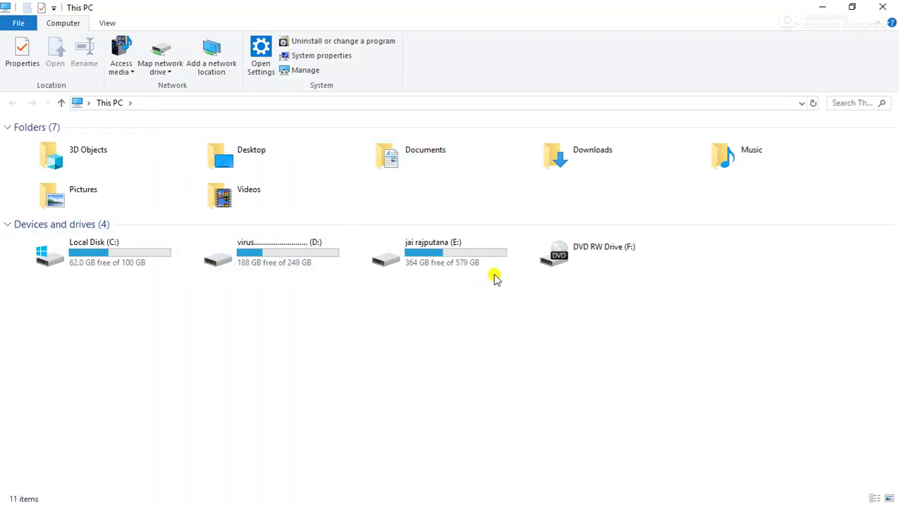
{"action": "double_click", "coordinate": [481, 257]}
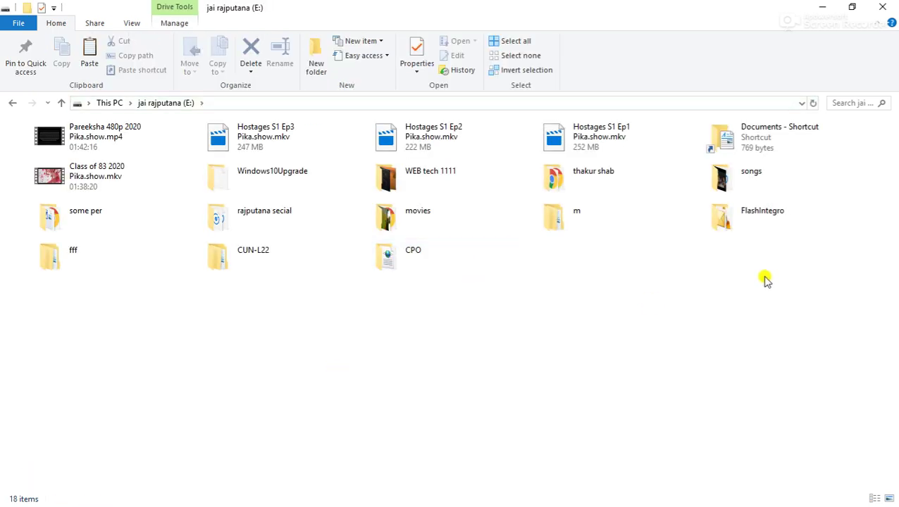
{"action": "double_click", "coordinate": [759, 225]}
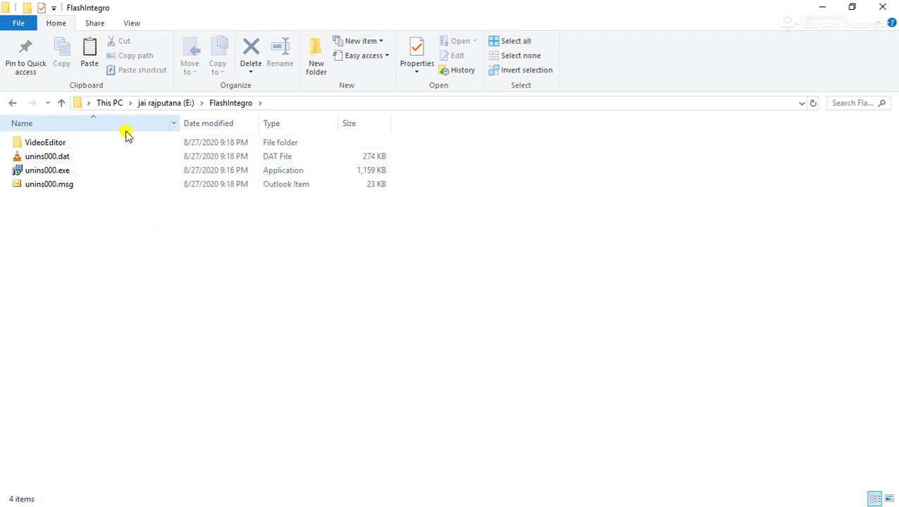
{"action": "double_click", "coordinate": [105, 142]}
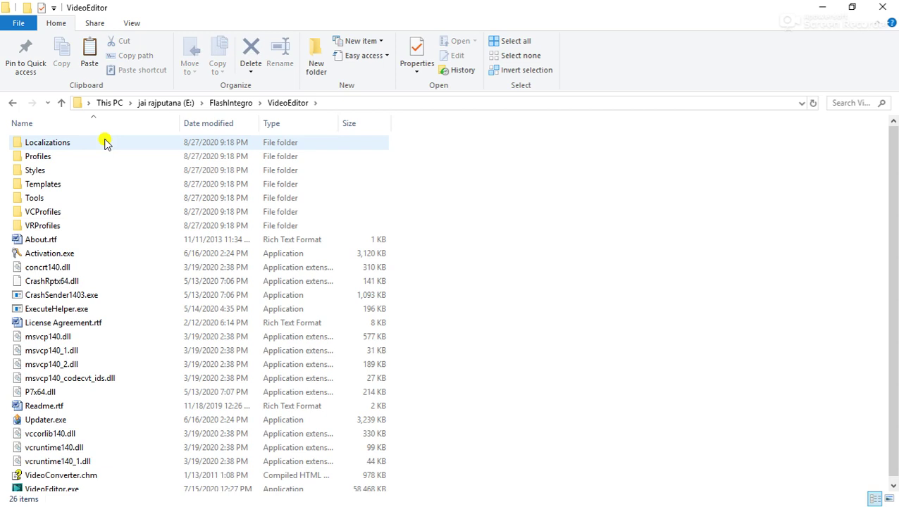
Step: Open License Agreement.rtf from the VideoEditor folder in Word, dismiss the Office activation wizard and view the agreement's final sections
{"action": "scroll", "coordinate": [892, 201], "scroll_direction": "down", "scroll_amount": 1}
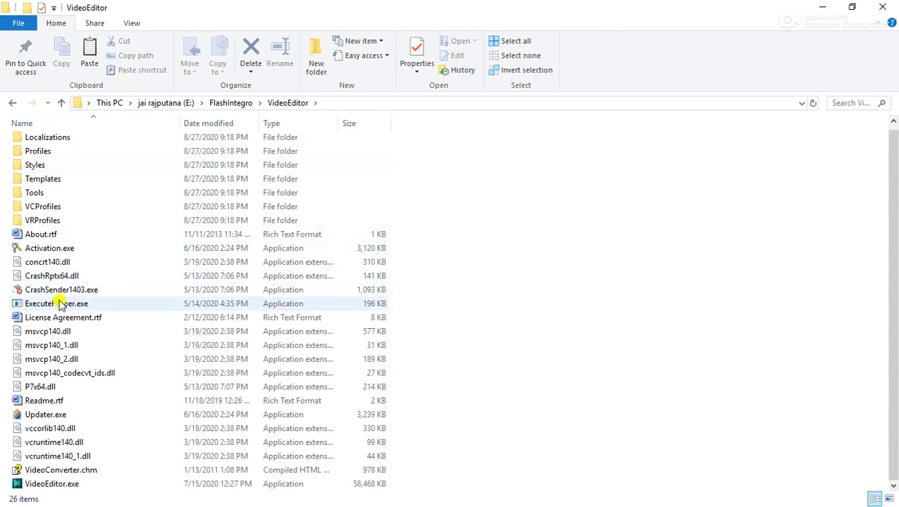
{"action": "left_click", "coordinate": [60, 314]}
{"action": "double_click", "coordinate": [62, 316]}
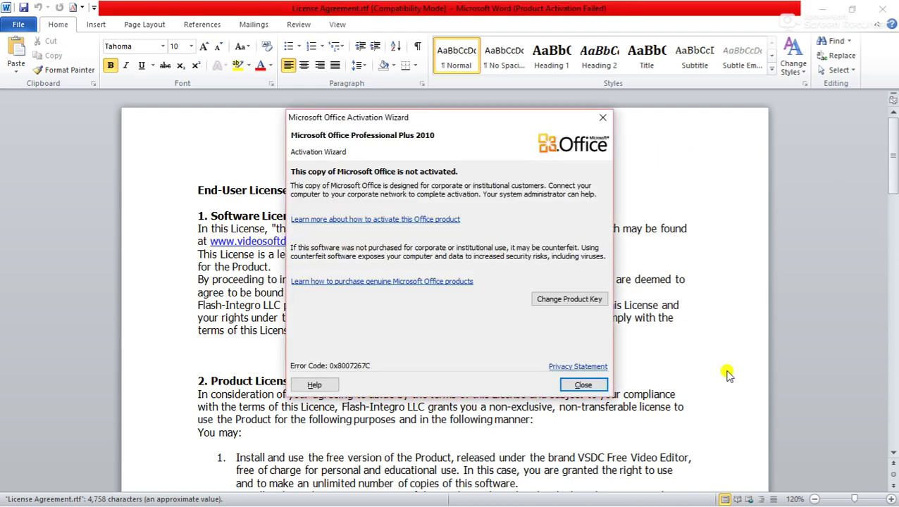
{"action": "left_click", "coordinate": [583, 385]}
{"action": "left_click_drag", "start_coordinate": [894, 146], "coordinate": [894, 409]}
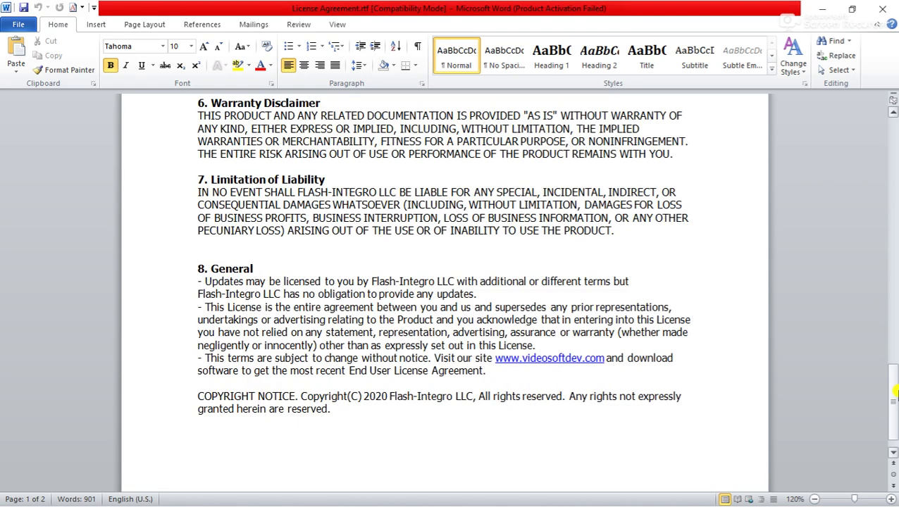
{"action": "left_click", "coordinate": [883, 9]}
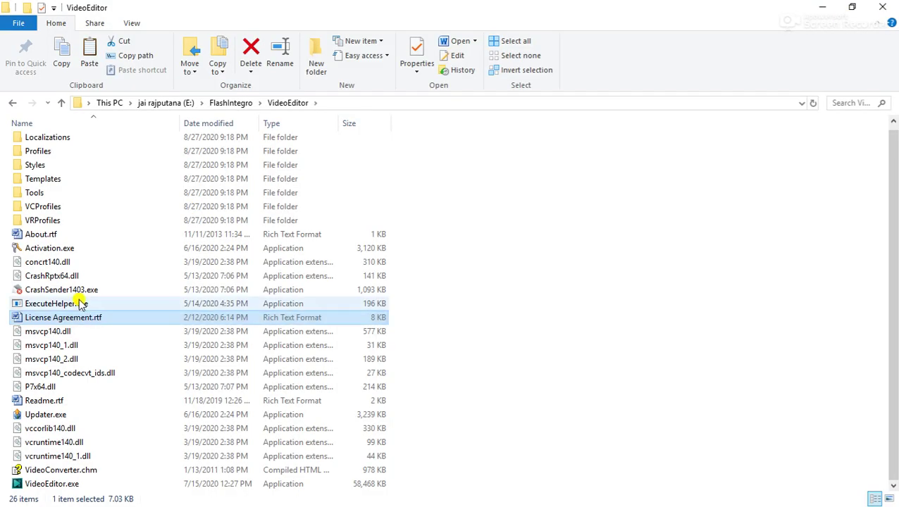
{"action": "left_click", "coordinate": [42, 239]}
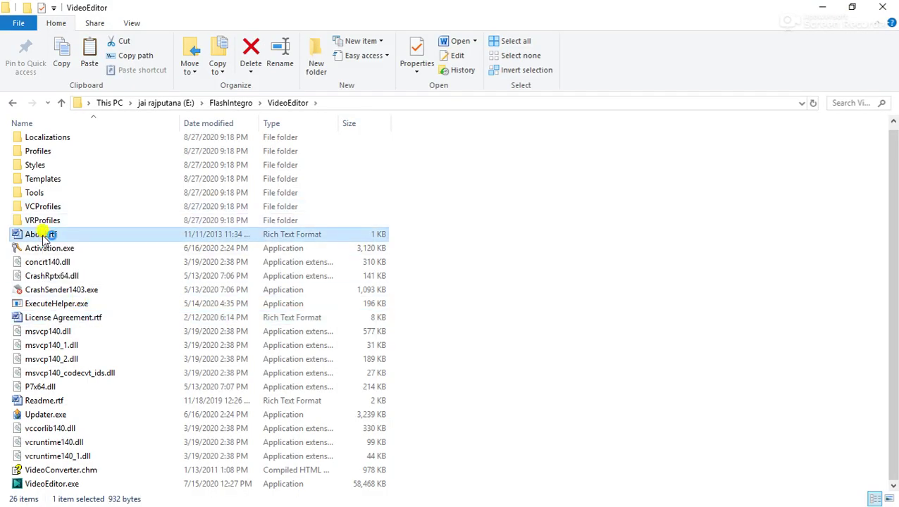
{"action": "double_click", "coordinate": [42, 238]}
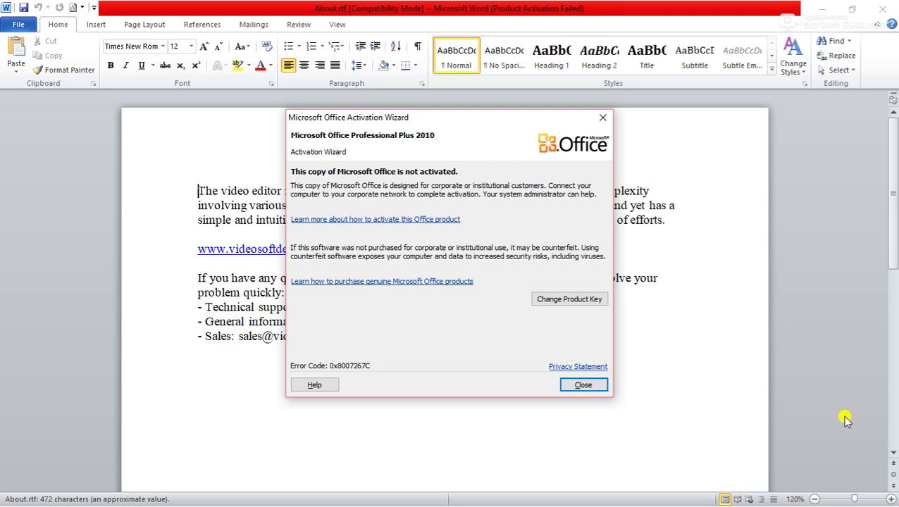
{"action": "left_click", "coordinate": [584, 385]}
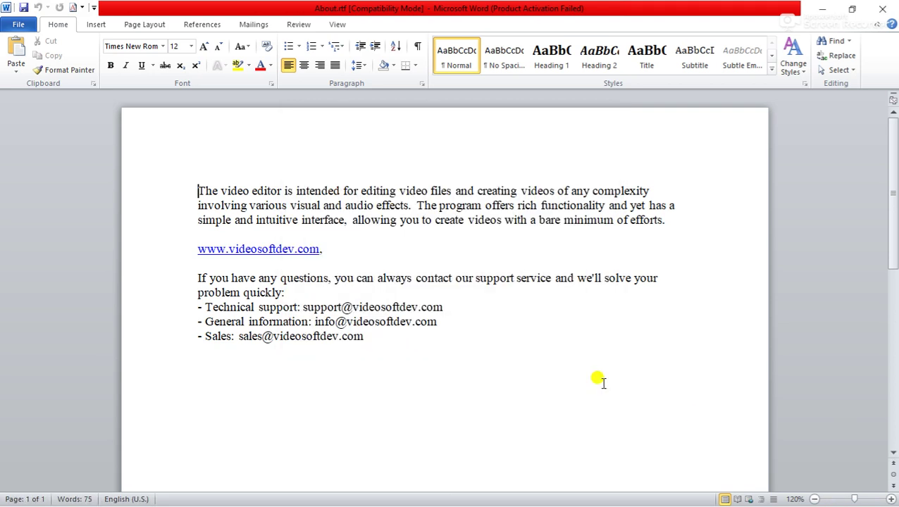
{"action": "left_click_drag", "start_coordinate": [194, 249], "coordinate": [335, 252]}
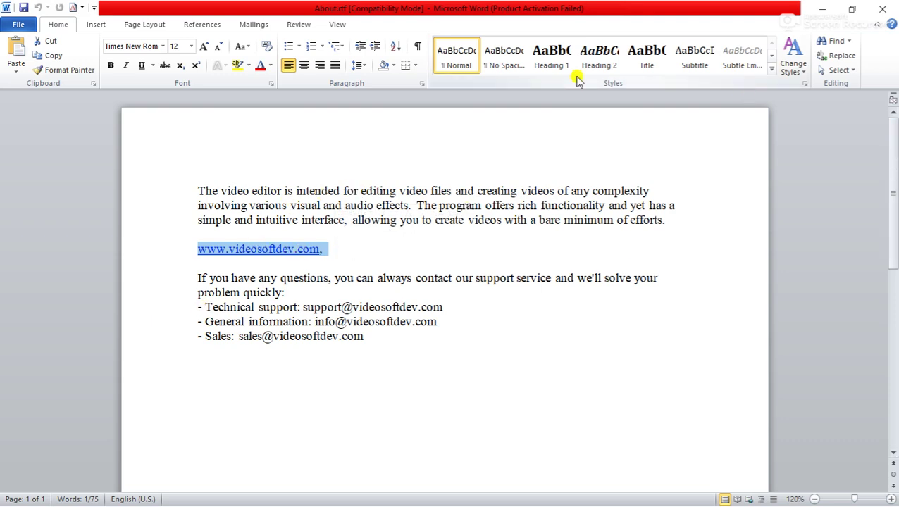
Step: Close About.rtf and the VideoEditor folder window, and refresh the desktop
{"action": "left_click", "coordinate": [882, 9]}
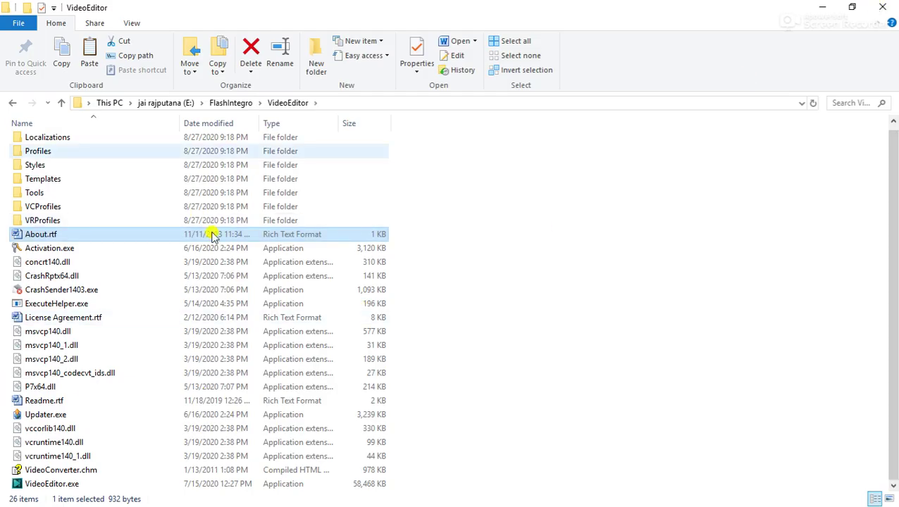
{"action": "left_click", "coordinate": [889, 6]}
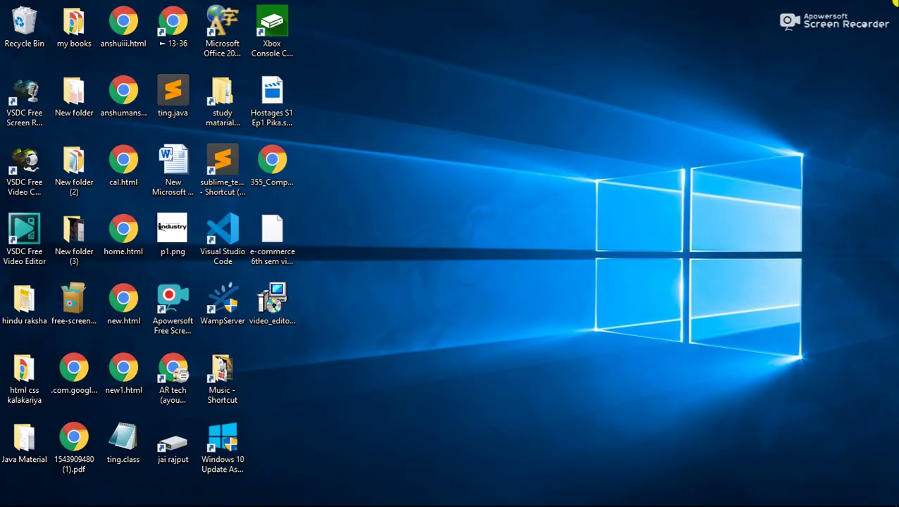
{"action": "right_click", "coordinate": [689, 6]}
{"action": "left_click", "coordinate": [698, 43]}
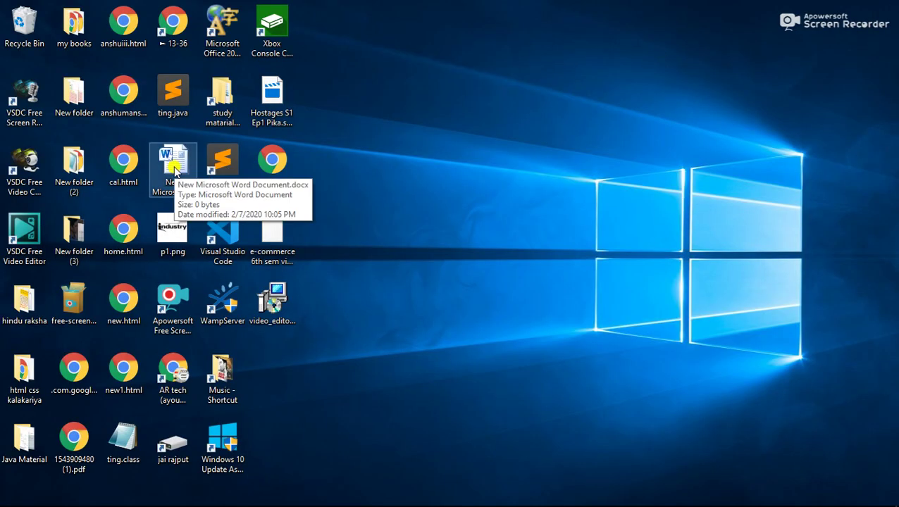
{"action": "right_click", "coordinate": [368, 35]}
{"action": "left_click", "coordinate": [401, 74]}
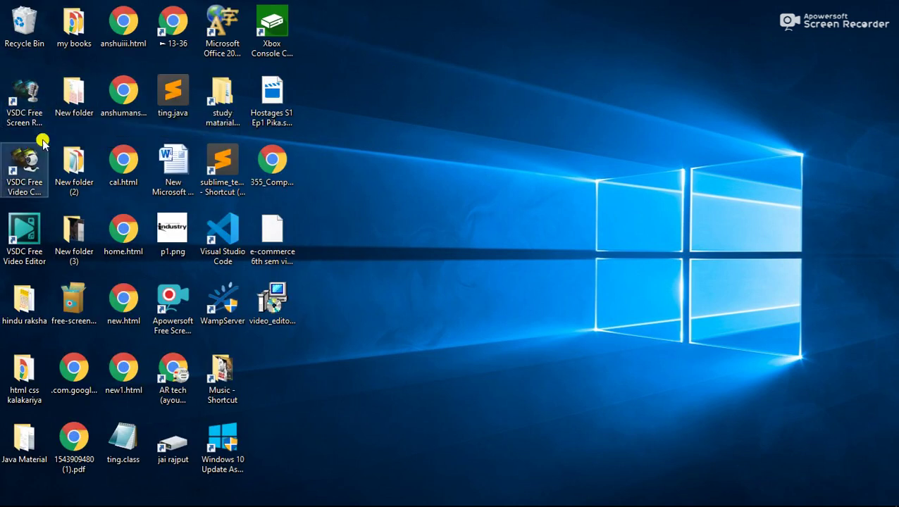
{"action": "left_click", "coordinate": [16, 114]}
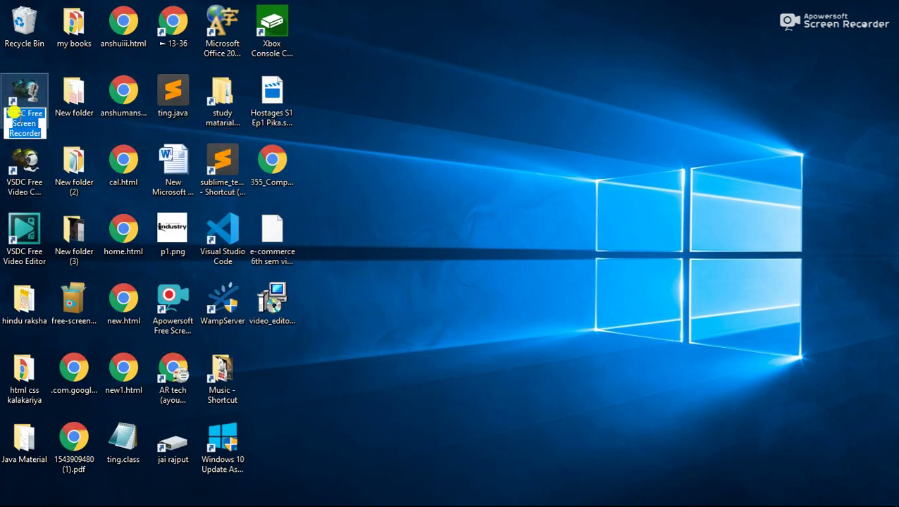
{"action": "left_click", "coordinate": [493, 69]}
{"action": "right_click", "coordinate": [494, 69]}
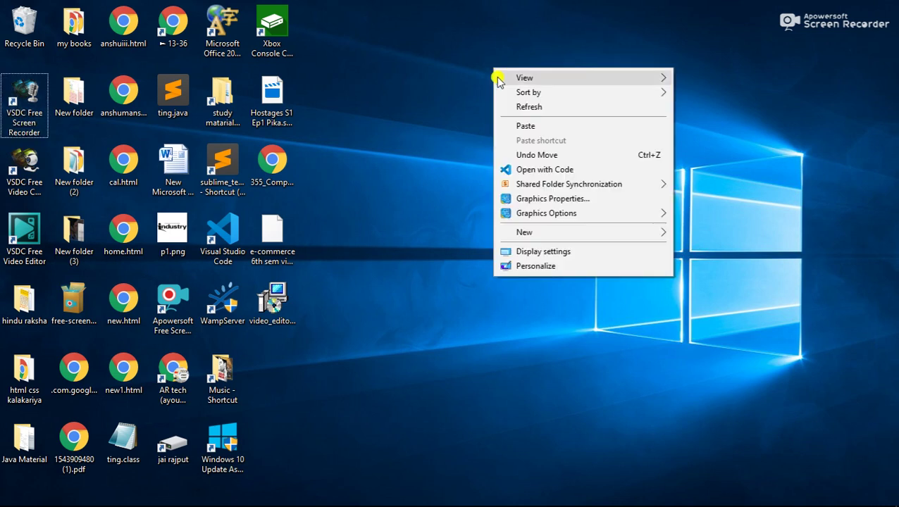
{"action": "left_click", "coordinate": [528, 106]}
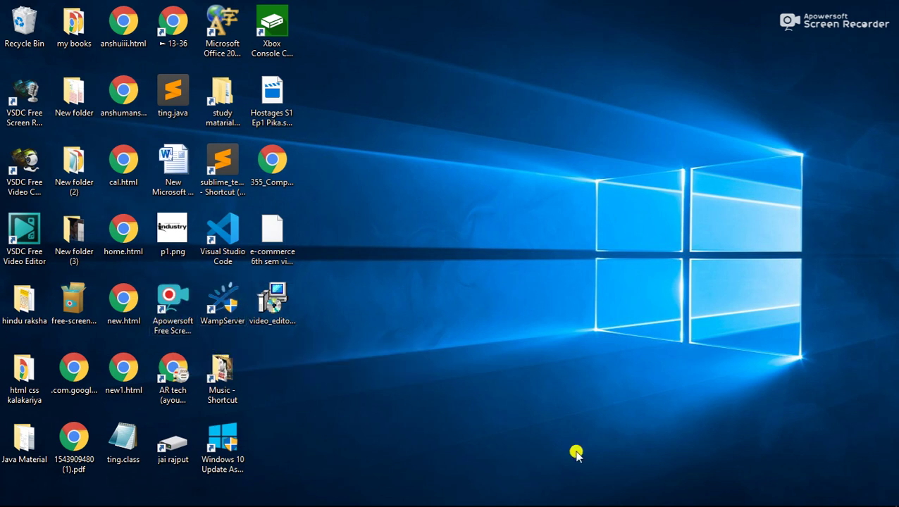
Step: Switch to the virtual desktop Desktop 1 and choose the Apowersoft Free Screen Recorder window
{"action": "key", "text": "super+Tab"}
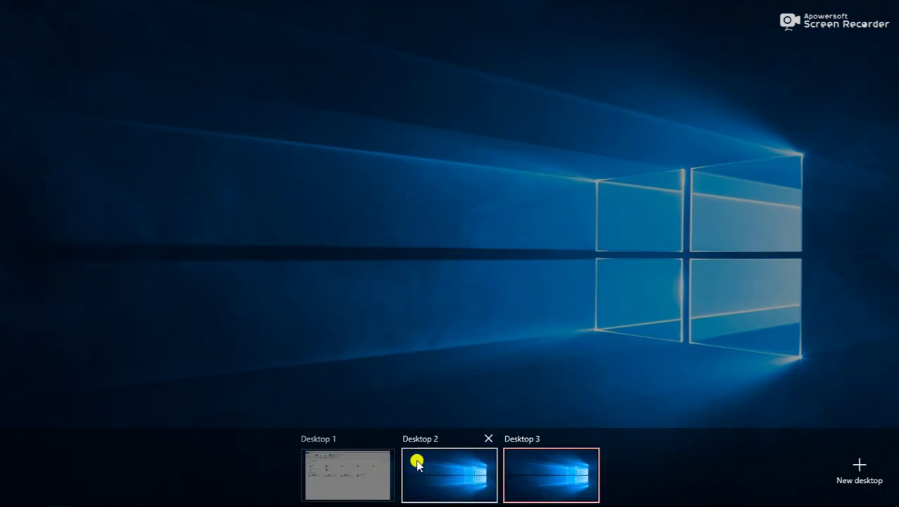
{"action": "left_click", "coordinate": [363, 475]}
{"action": "key", "text": "super+Tab"}
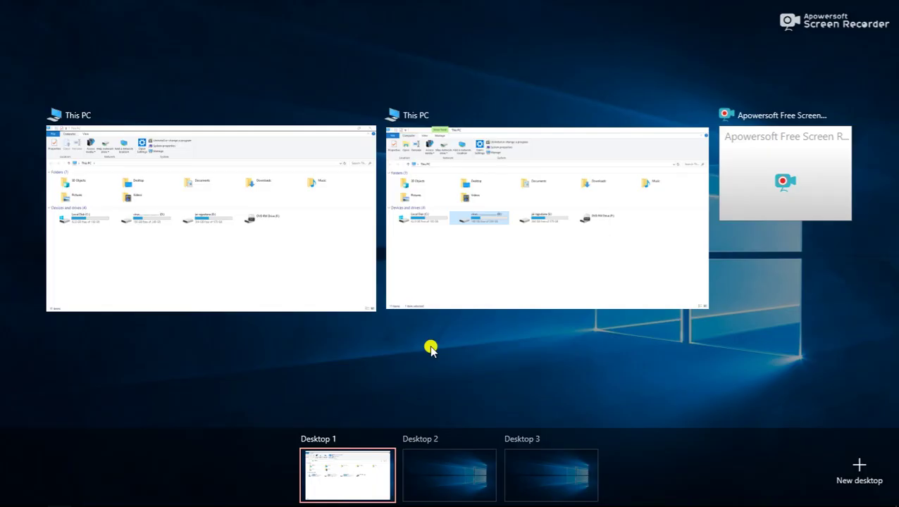
{"action": "left_click", "coordinate": [742, 195]}
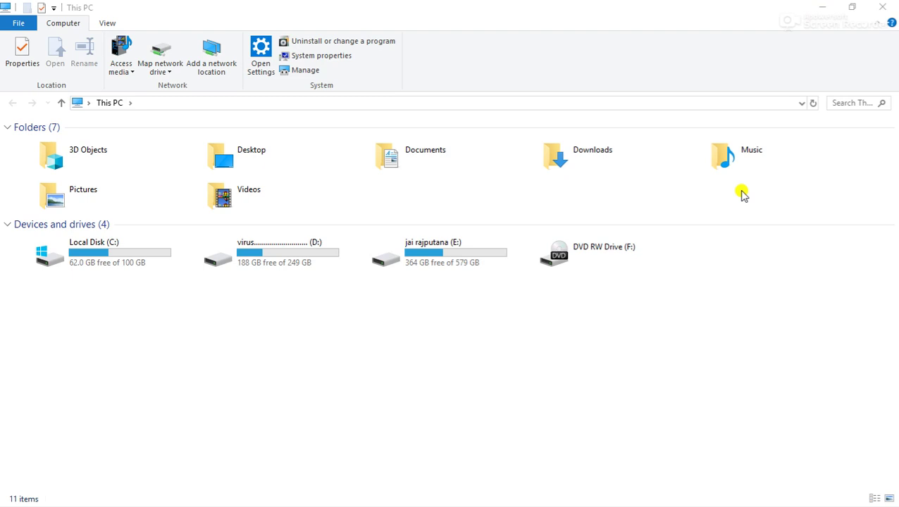